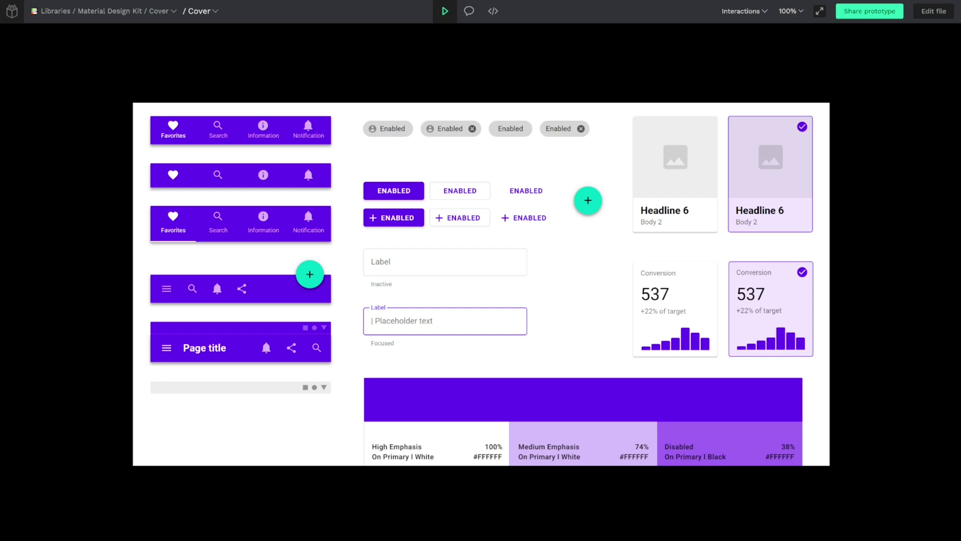
Step: Share the prototype with Selected pages: Getting started and Material theme checked, Cover unchecked
{"action": "left_click", "coordinate": [881, 16]}
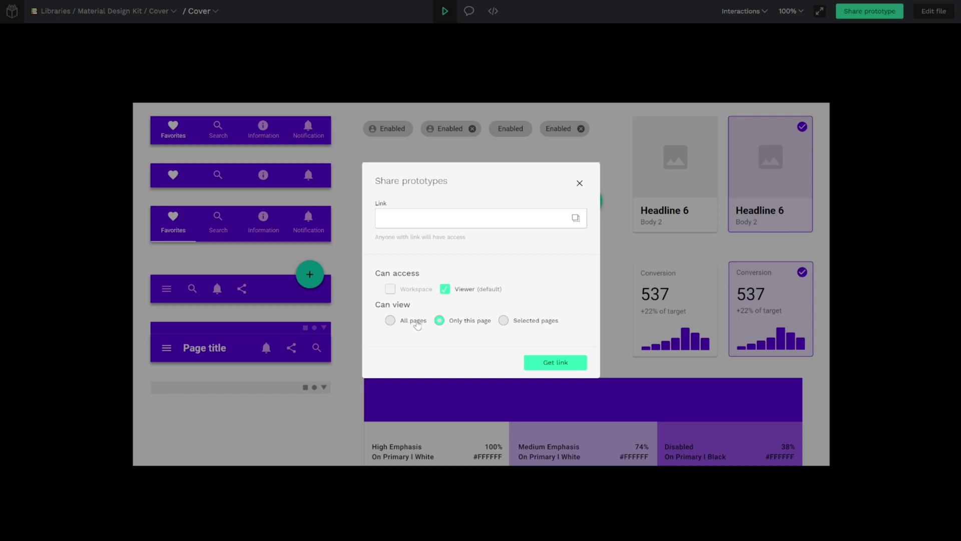
{"action": "left_click", "coordinate": [503, 321]}
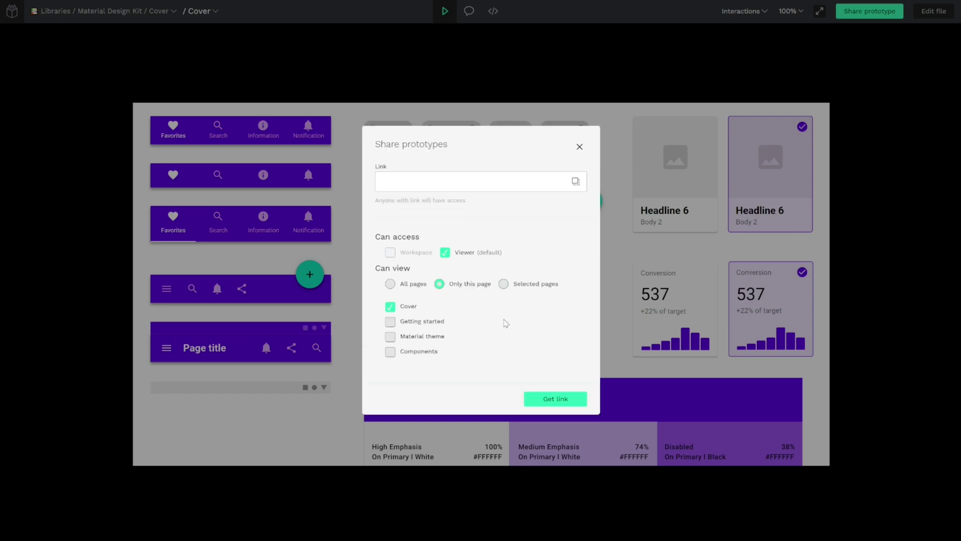
{"action": "left_click", "coordinate": [390, 306]}
{"action": "left_click", "coordinate": [390, 321]}
{"action": "left_click", "coordinate": [390, 336]}
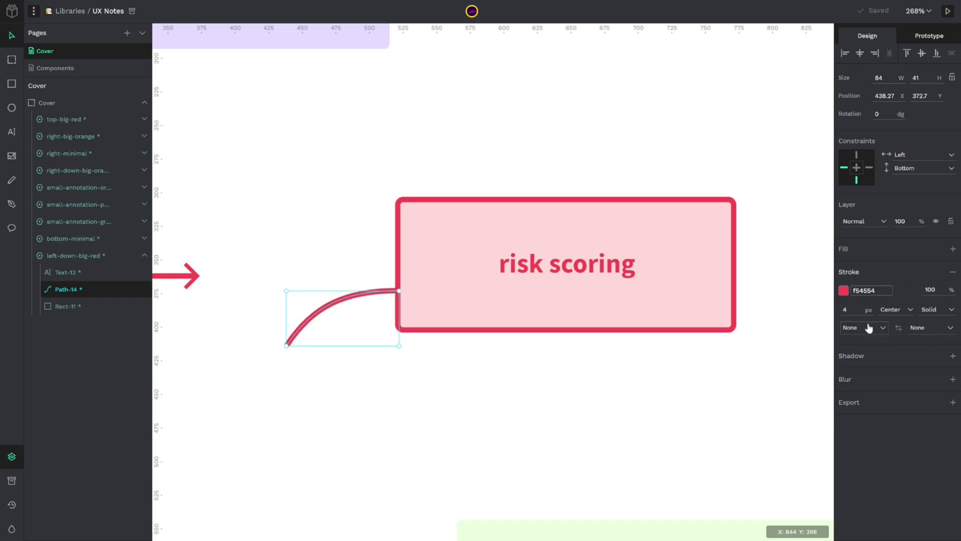
Step: Give Path-14 a Circle marker start cap and a Line arrow end cap, swapping the caps twice
{"action": "left_click", "coordinate": [882, 330]}
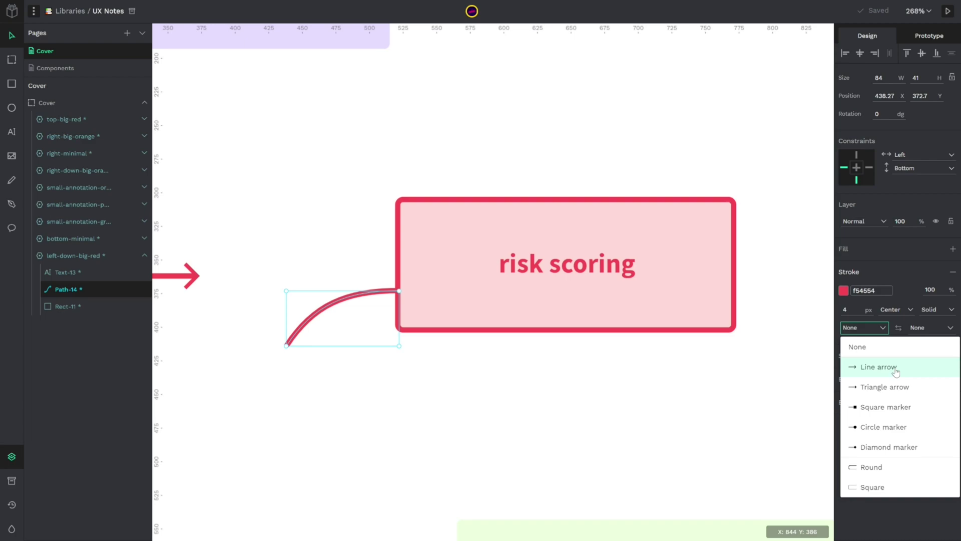
{"action": "left_click", "coordinate": [893, 428]}
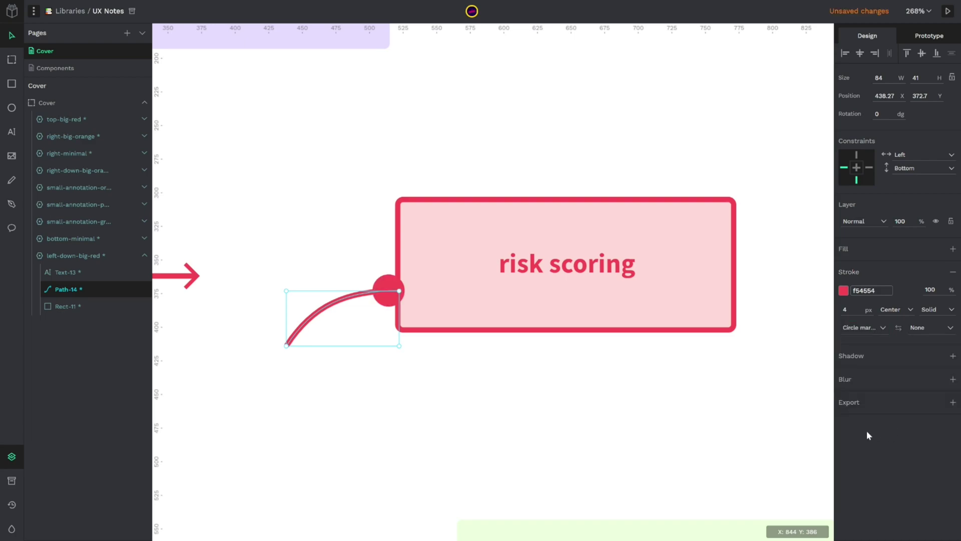
{"action": "left_click", "coordinate": [937, 332]}
{"action": "left_click", "coordinate": [913, 365]}
{"action": "left_click", "coordinate": [899, 329]}
{"action": "left_click", "coordinate": [899, 328]}
{"action": "left_click", "coordinate": [684, 394]}
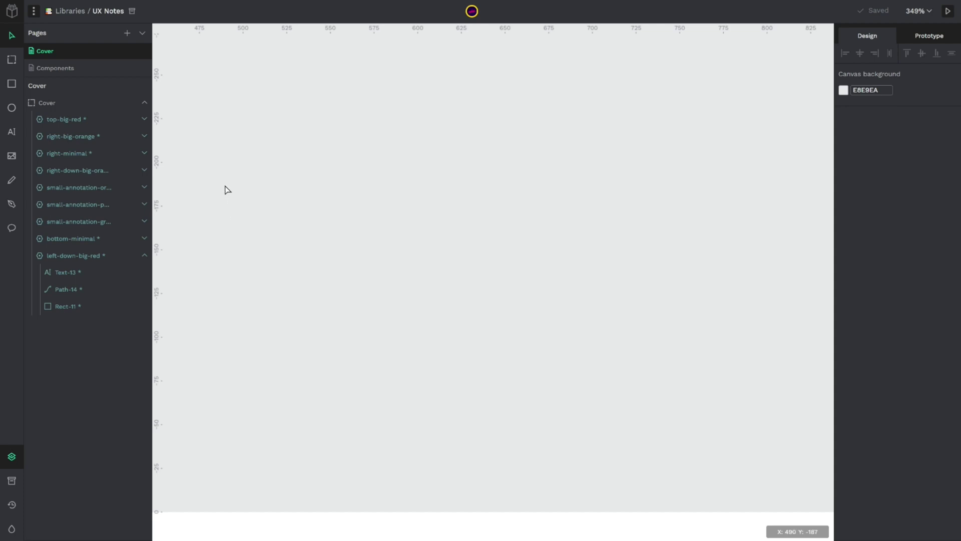
Step: Draw a rectangle near the canvas centre and fill it blue #2149be
{"action": "left_click", "coordinate": [11, 83]}
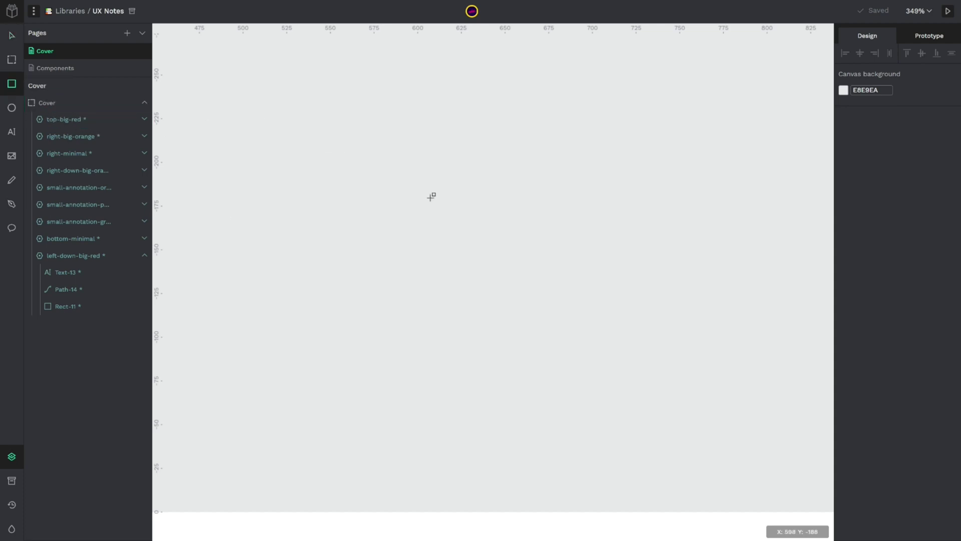
{"action": "left_click_drag", "start_coordinate": [341, 217], "coordinate": [554, 364]}
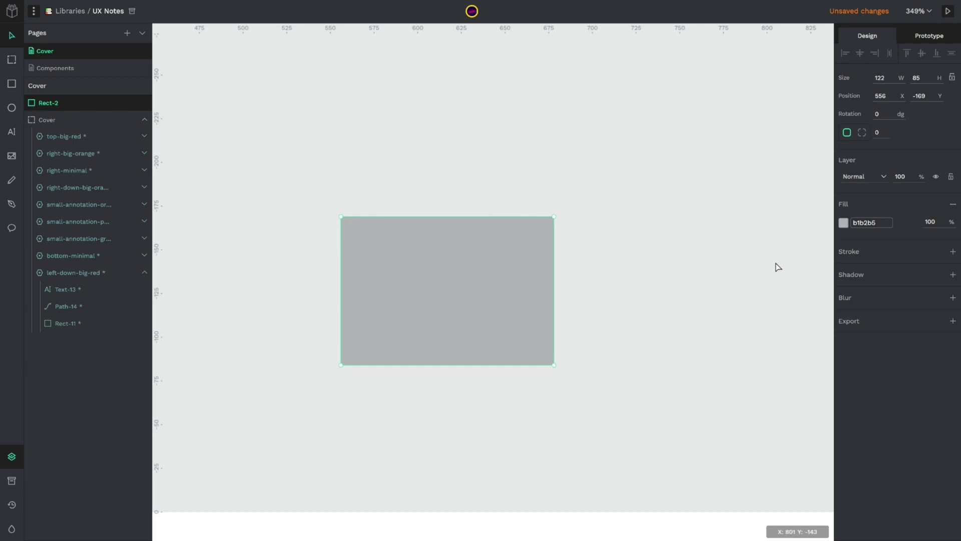
{"action": "left_click", "coordinate": [843, 222]}
{"action": "left_click", "coordinate": [804, 249]}
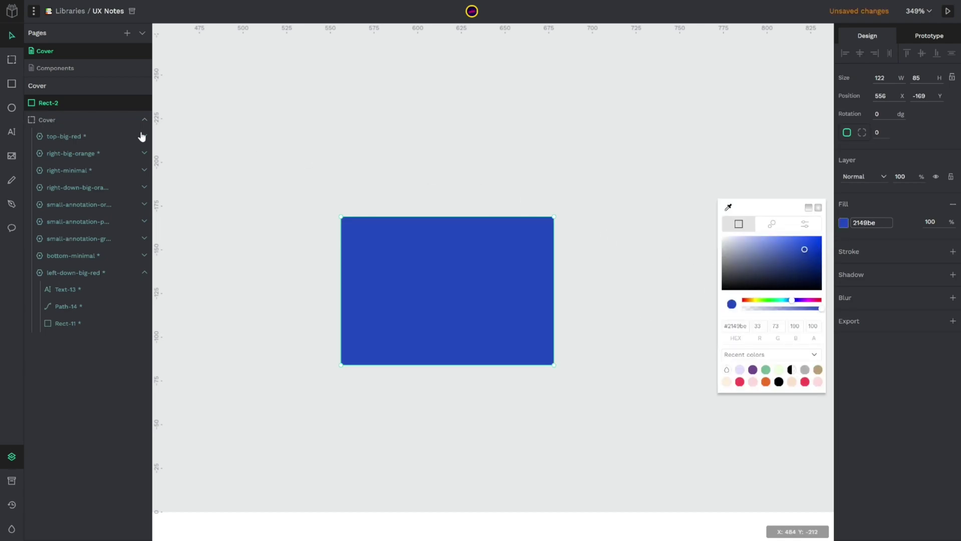
Step: Add an orange #ee6d25 circle overlapping the rectangle's top edge, then show the undo history
{"action": "left_click", "coordinate": [12, 108]}
{"action": "left_click_drag", "start_coordinate": [402, 123], "coordinate": [509, 230]}
{"action": "left_click", "coordinate": [843, 203]}
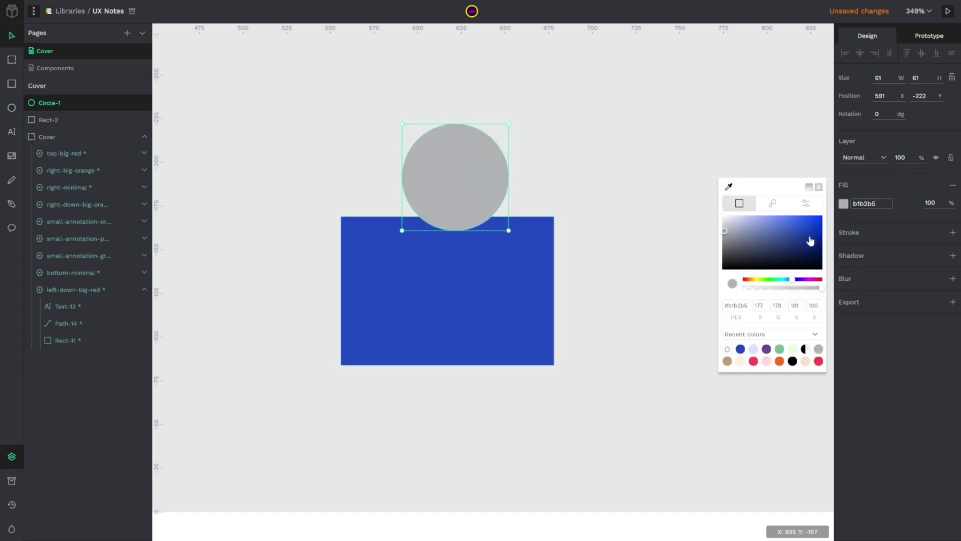
{"action": "left_click", "coordinate": [779, 361]}
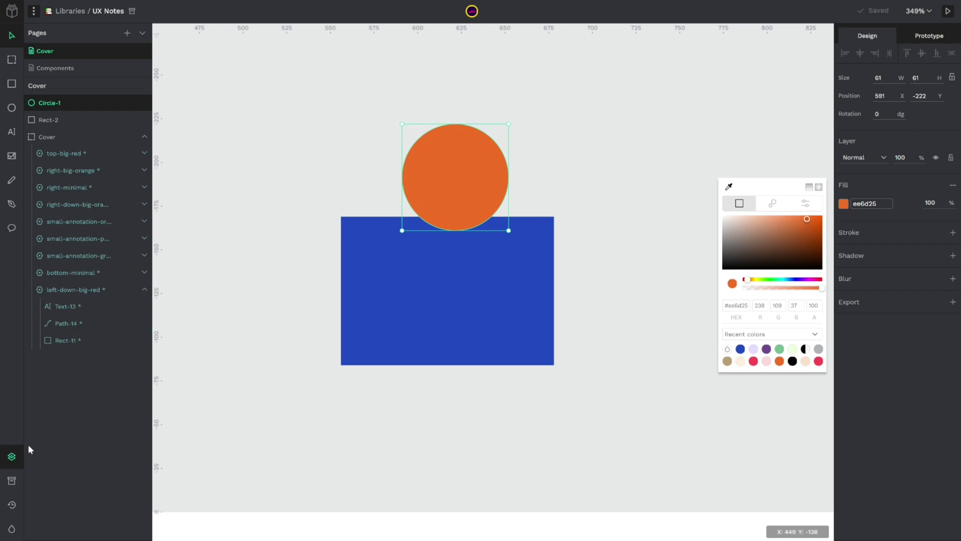
{"action": "left_click", "coordinate": [11, 505]}
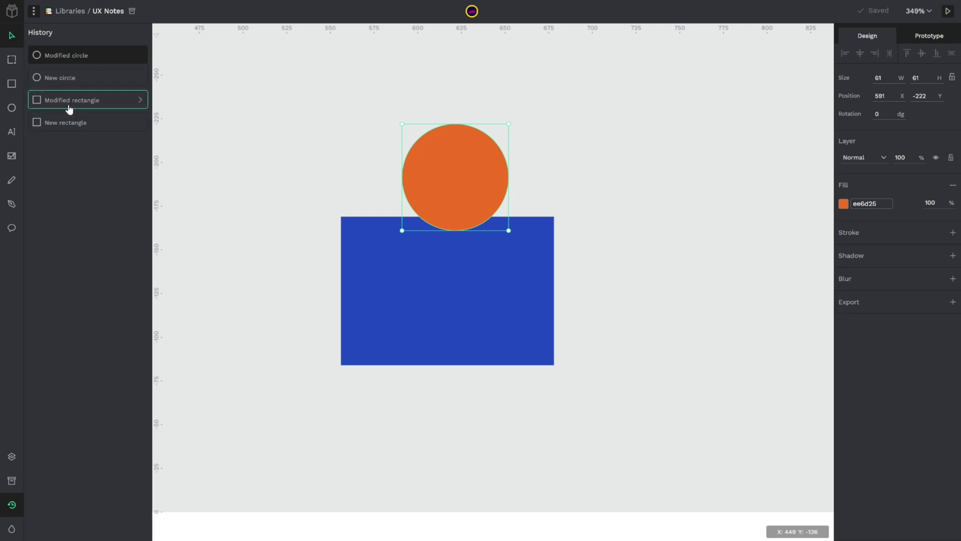
{"action": "left_click", "coordinate": [79, 78]}
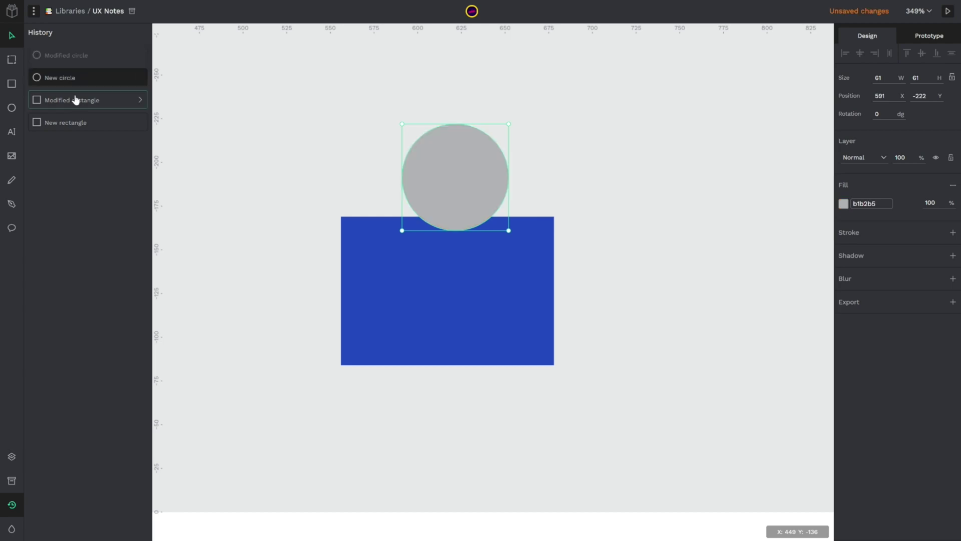
{"action": "left_click", "coordinate": [75, 102]}
{"action": "left_click", "coordinate": [73, 122]}
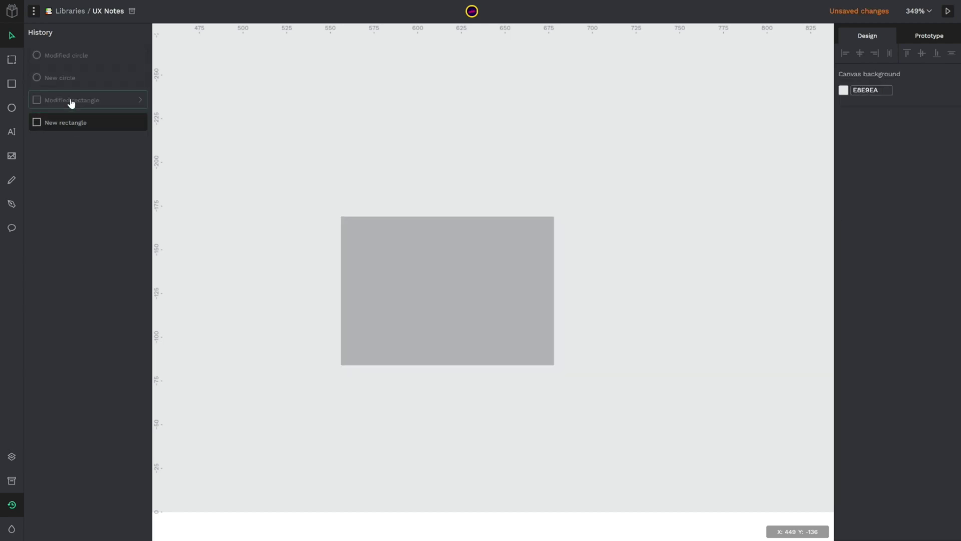
{"action": "left_click", "coordinate": [70, 101]}
{"action": "left_click", "coordinate": [72, 82]}
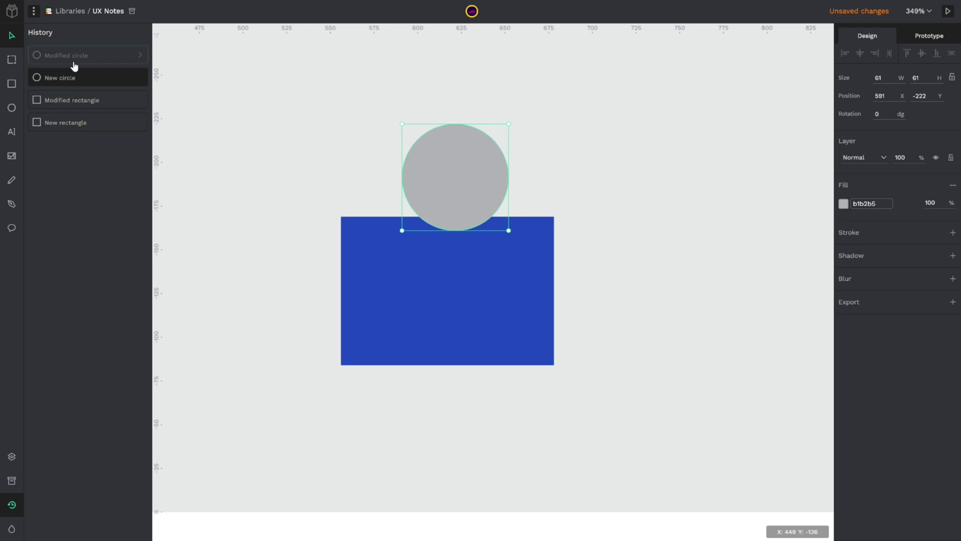
{"action": "left_click", "coordinate": [71, 59]}
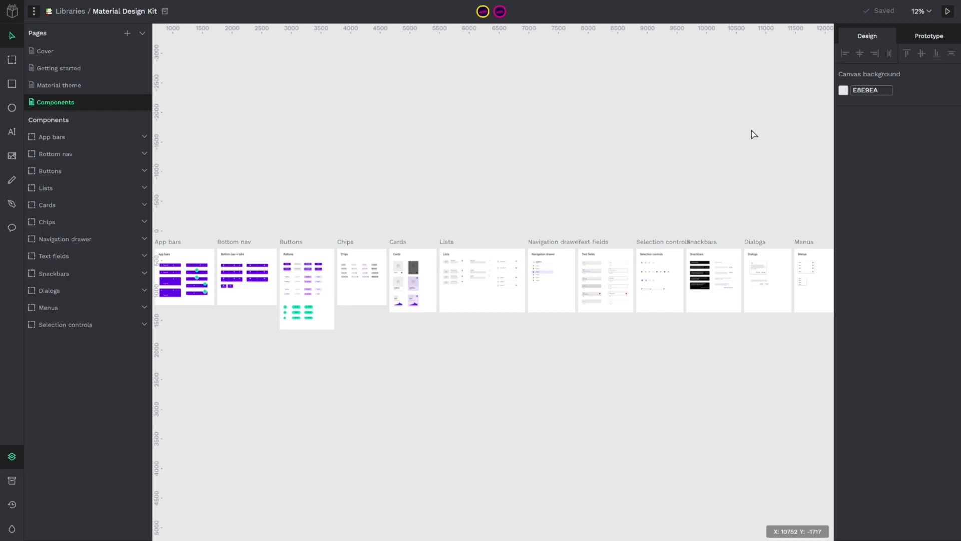
Step: Add an export setting to the Navigation drawer artboard and view its export formats
{"action": "left_click", "coordinate": [544, 243]}
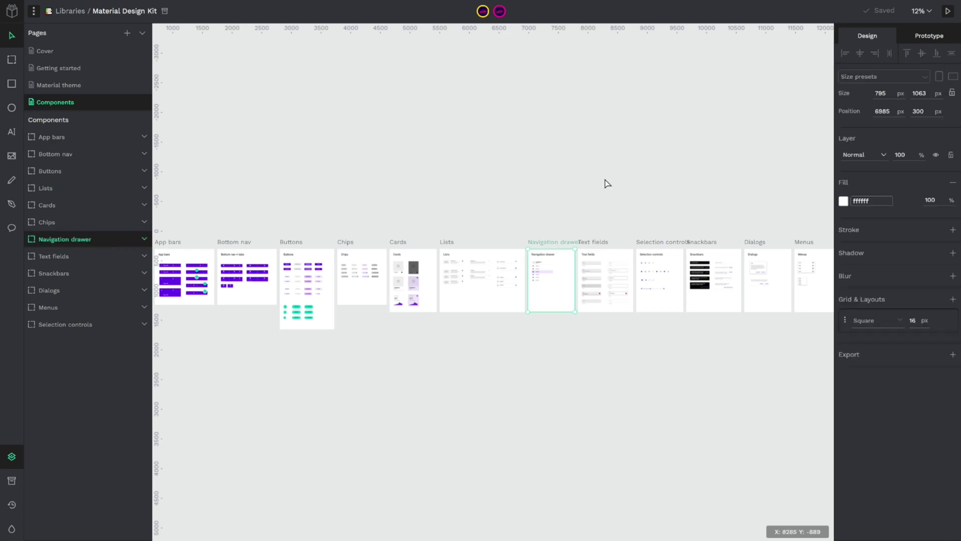
{"action": "left_click", "coordinate": [953, 356]}
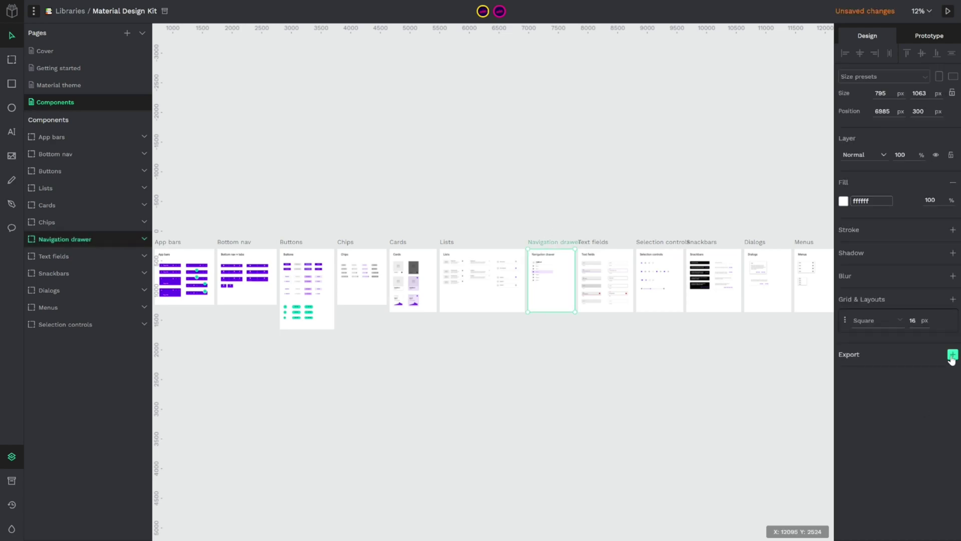
{"action": "left_click", "coordinate": [917, 377]}
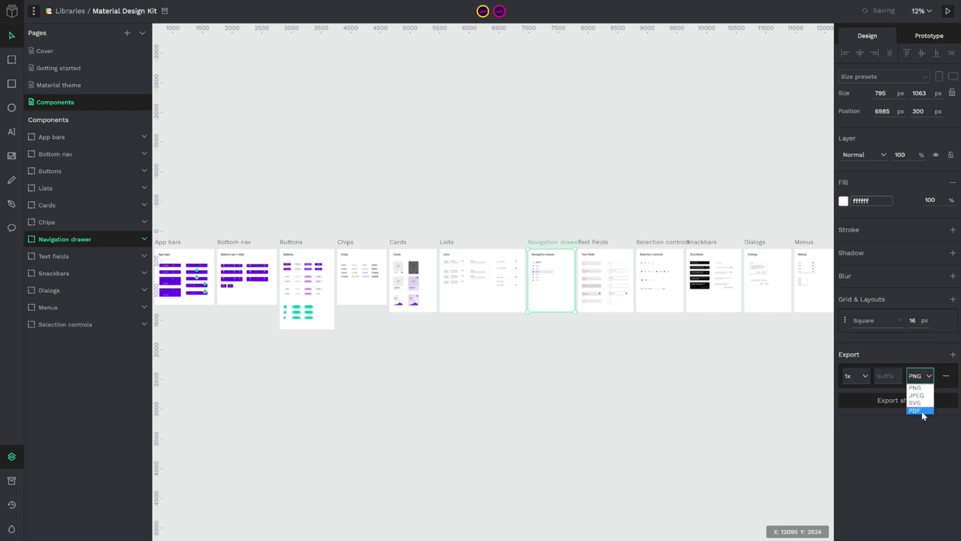
Step: Export all artboards on the Components page into one PDF from the main menu
{"action": "left_click", "coordinate": [715, 384]}
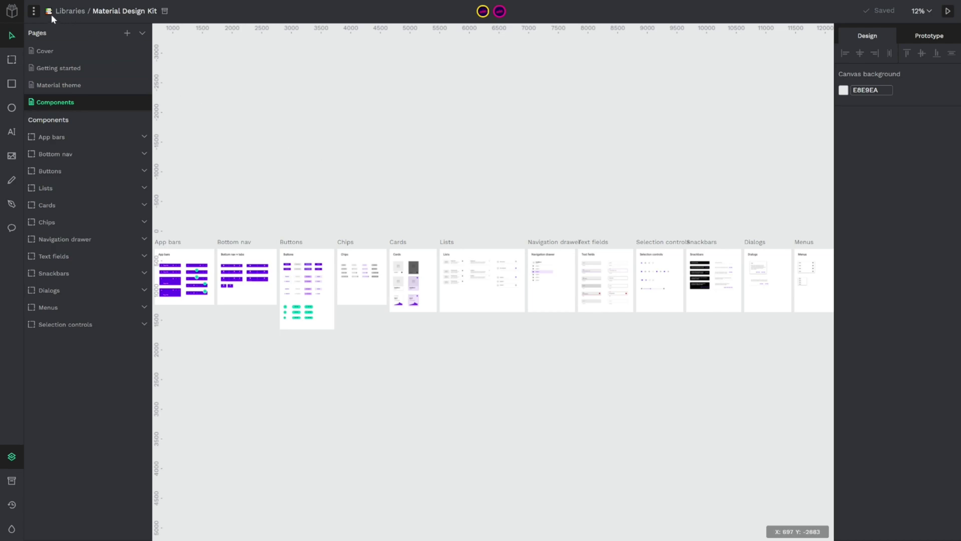
{"action": "left_click", "coordinate": [35, 12]}
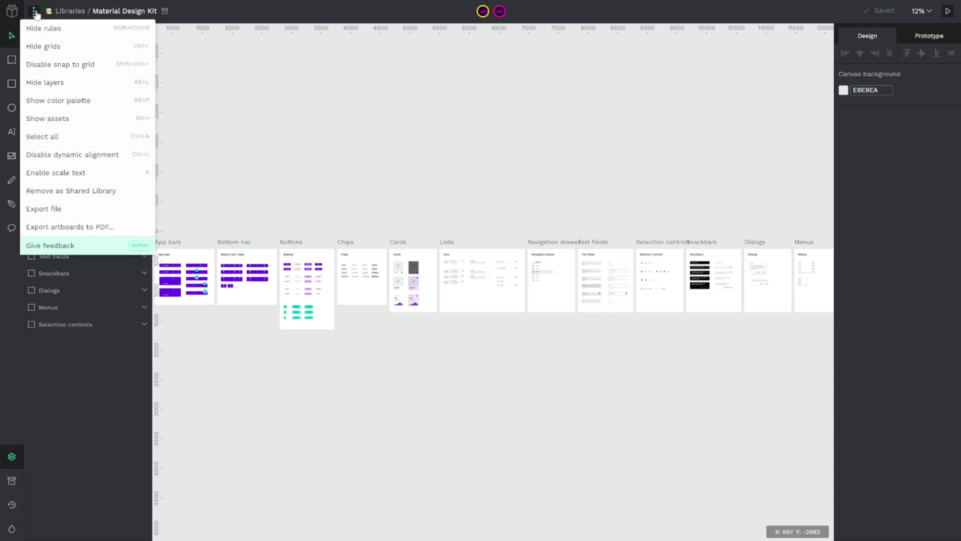
{"action": "left_click", "coordinate": [82, 228]}
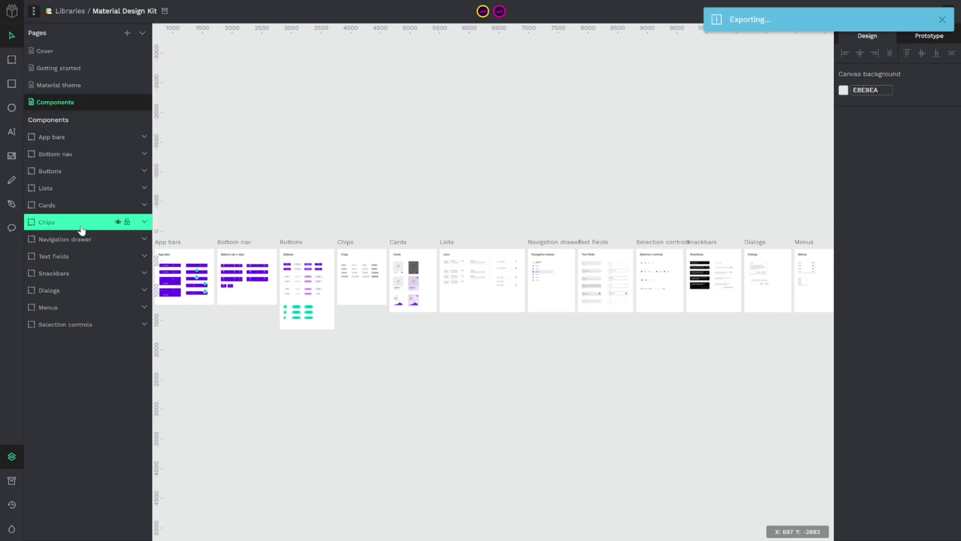